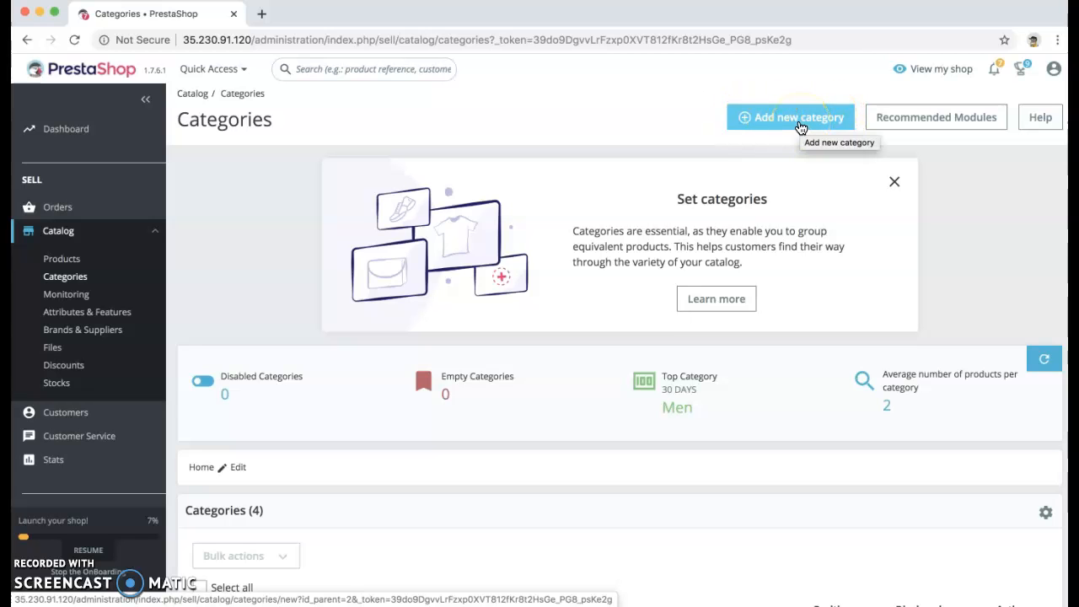
# Start a new category under Home and name it Electronics
pyautogui.click(797, 124)
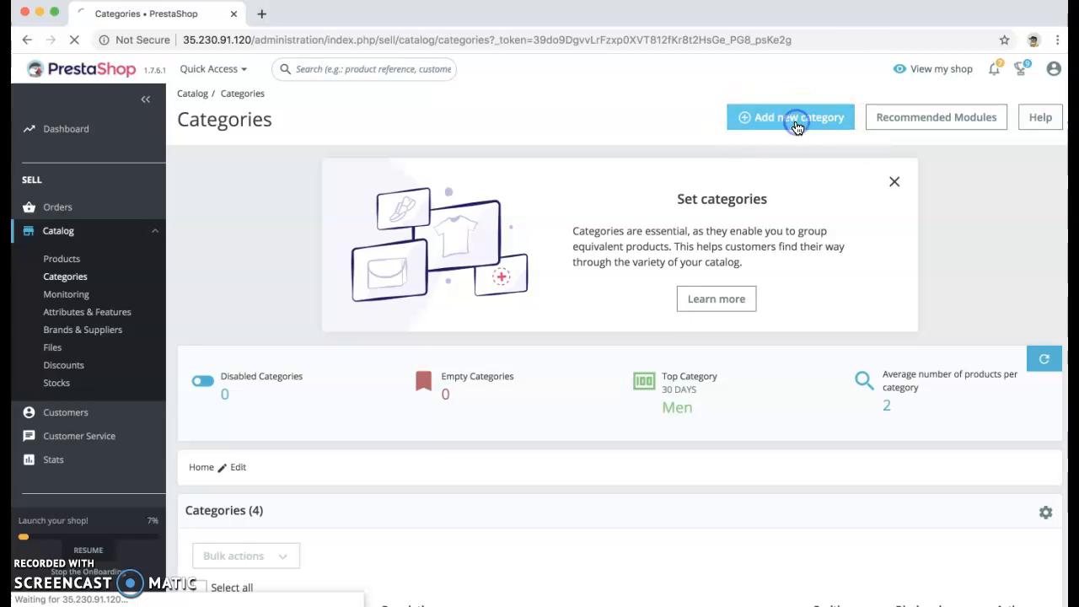
pyautogui.click(621, 224)
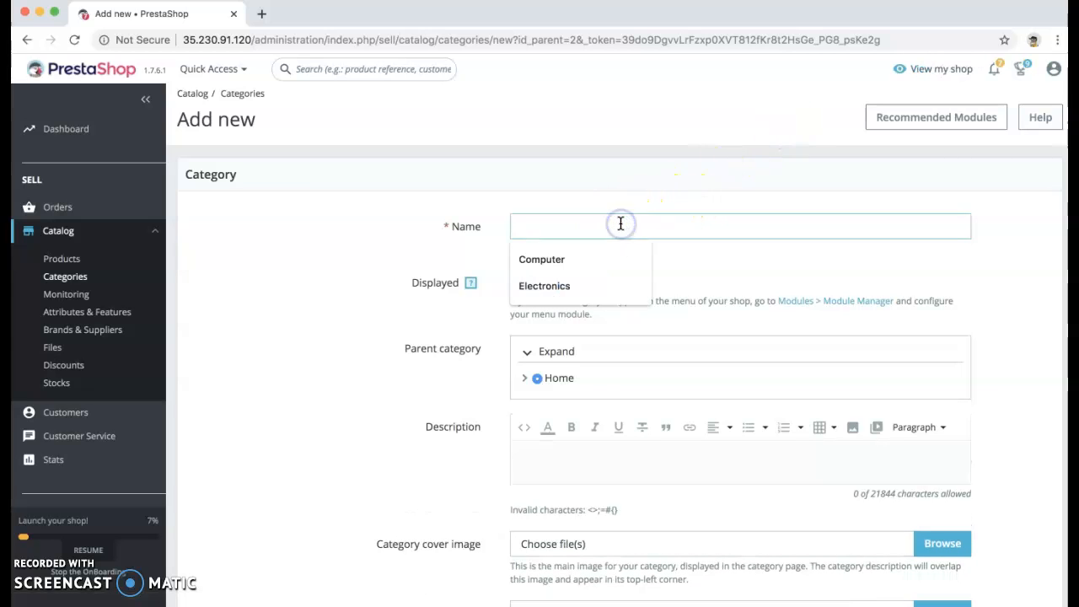
pyautogui.click(572, 285)
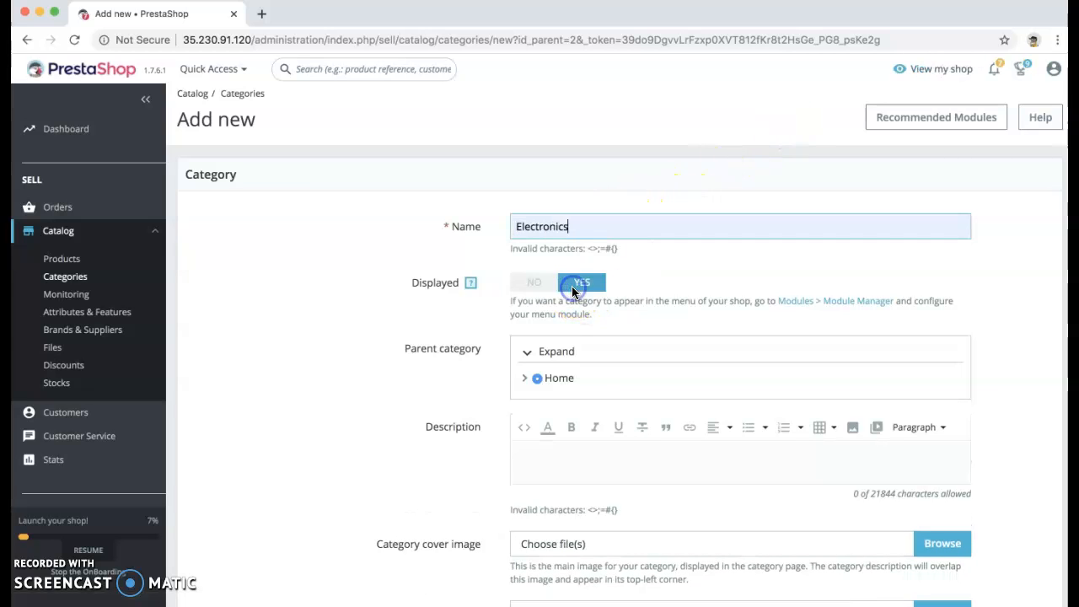
# Enter the category description "Electronics includes lots of products like apple." and save the category
pyautogui.click(569, 451)
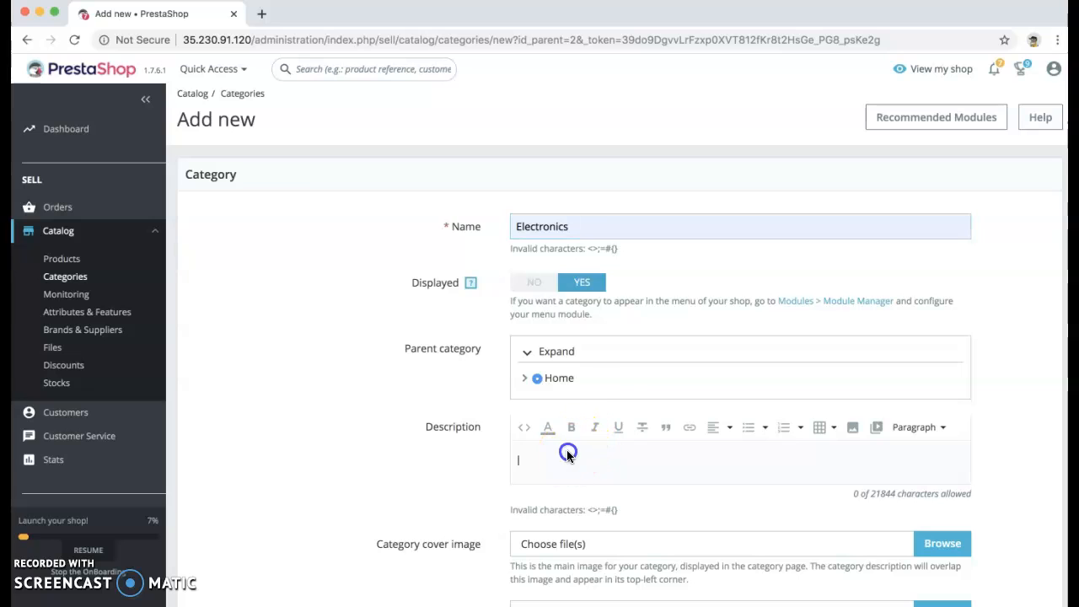
pyautogui.write('E')
pyautogui.press('BackSpace')
pyautogui.write('Electronics includes lots of products li')
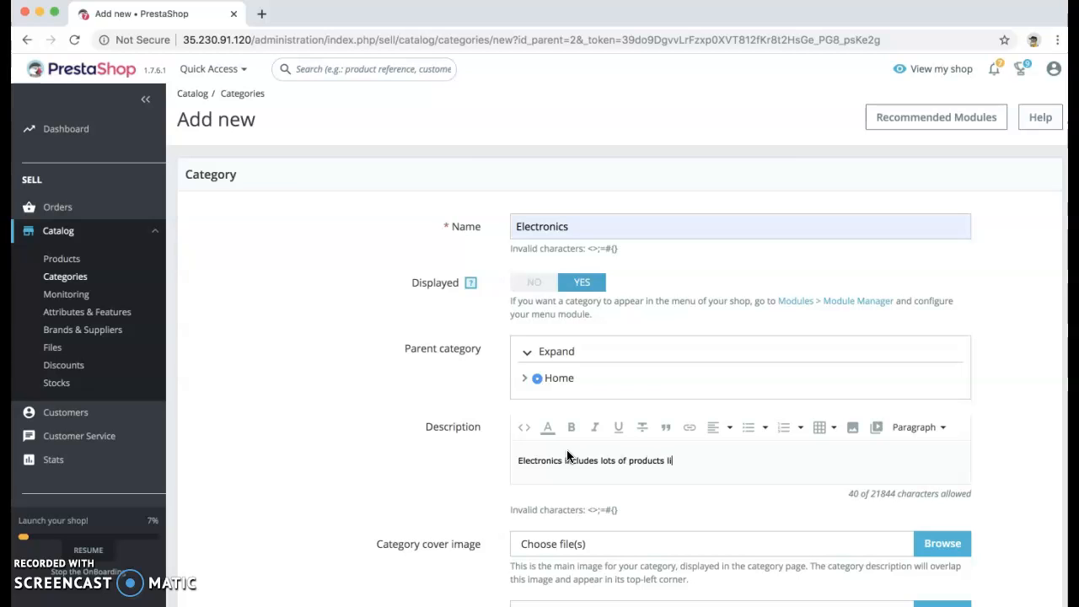
pyautogui.write('ke apple.')
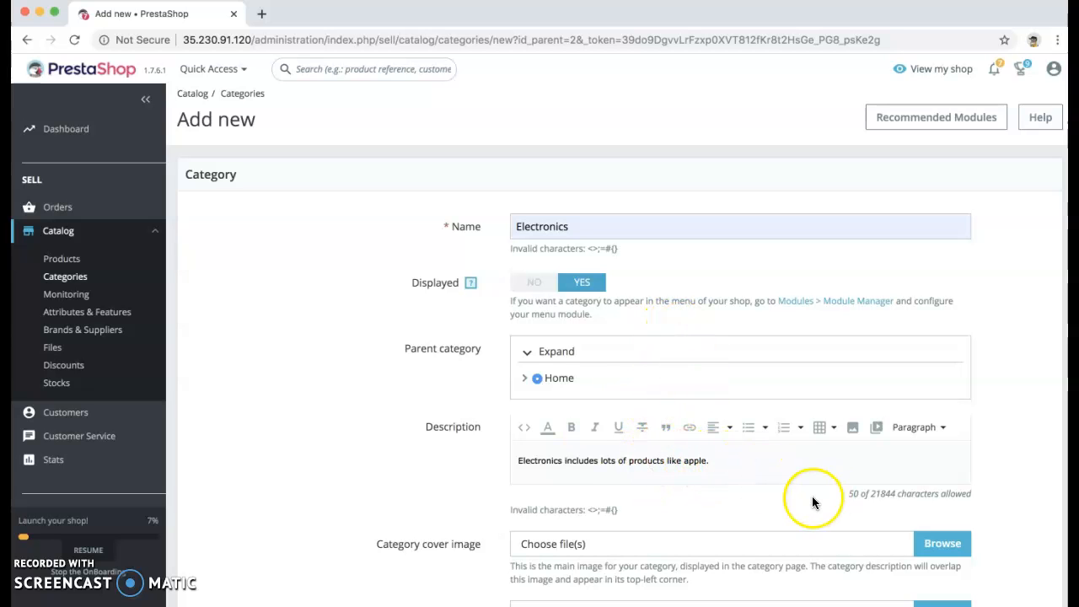
pyautogui.scroll(-3, 812, 496)
pyautogui.scroll(-10, 812, 496)
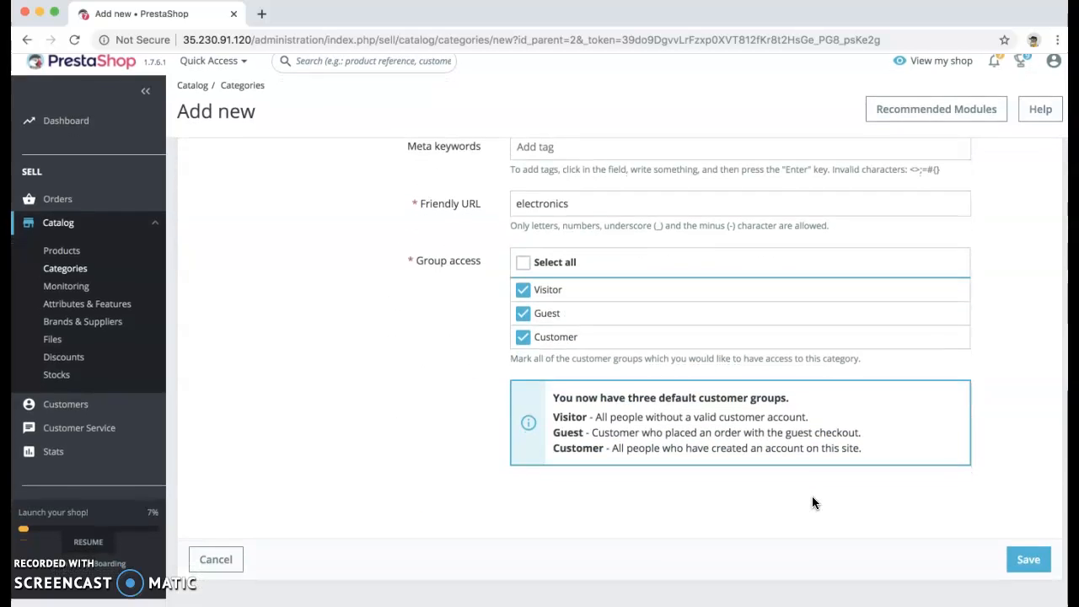
pyautogui.click(1024, 570)
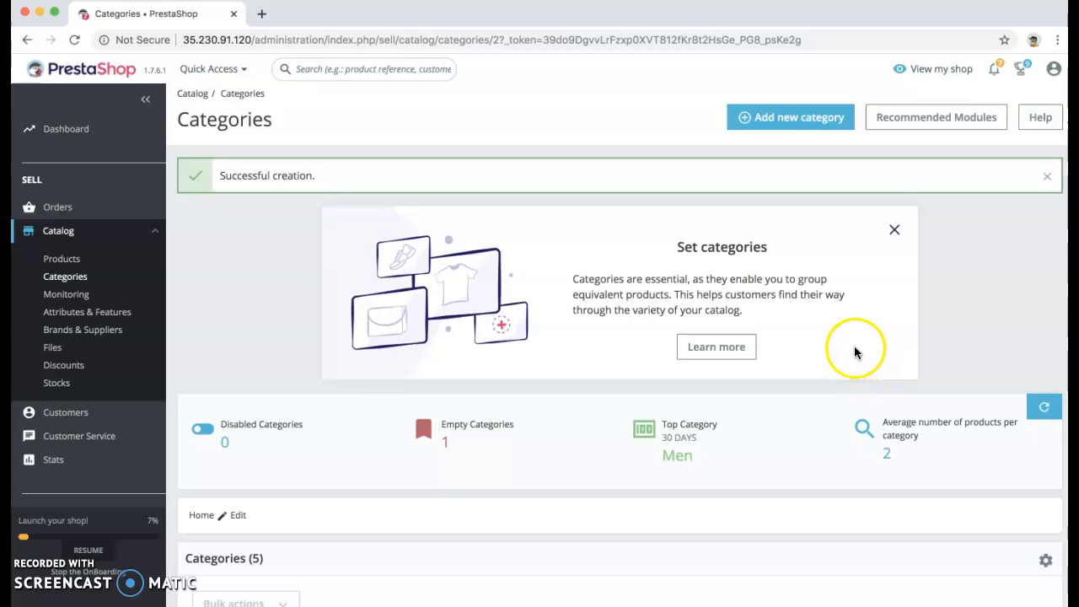
# Locate the Electronics category in the category list and select its row
pyautogui.scroll(-4, 854, 353)
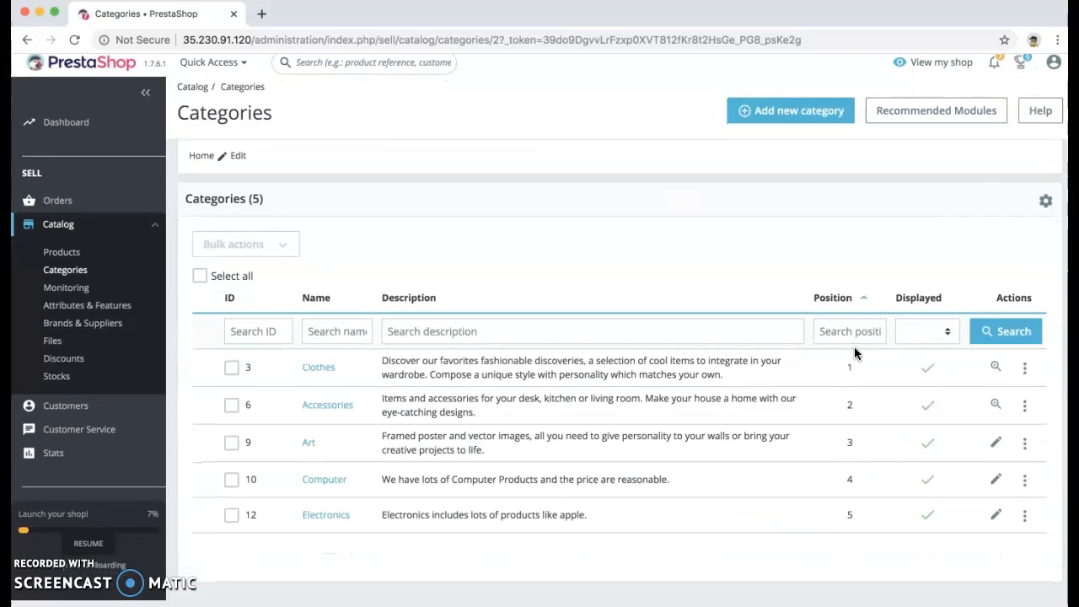
pyautogui.click(234, 517)
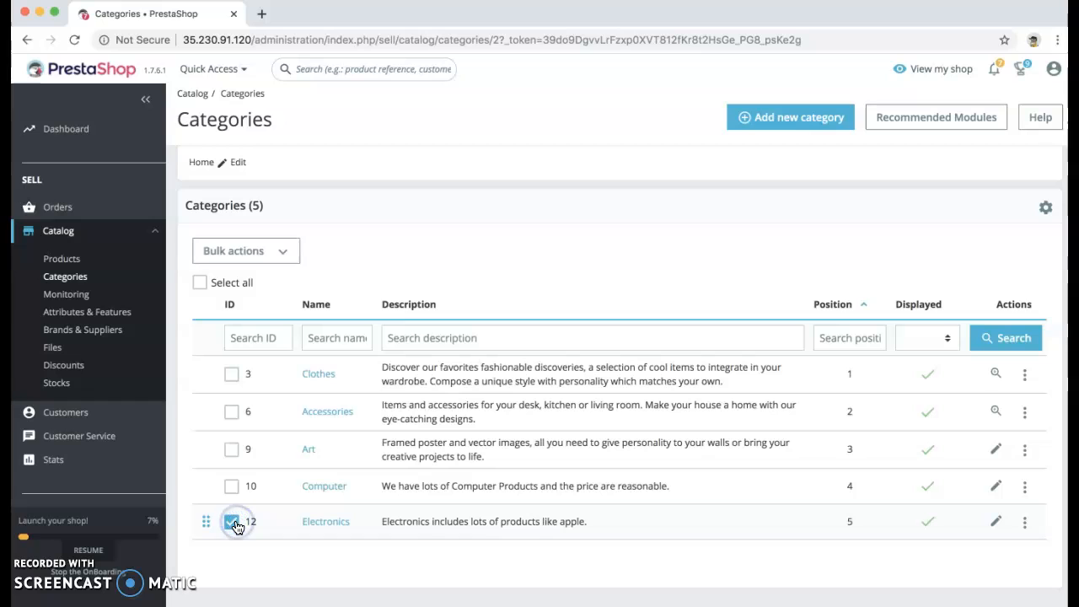
pyautogui.click(245, 530)
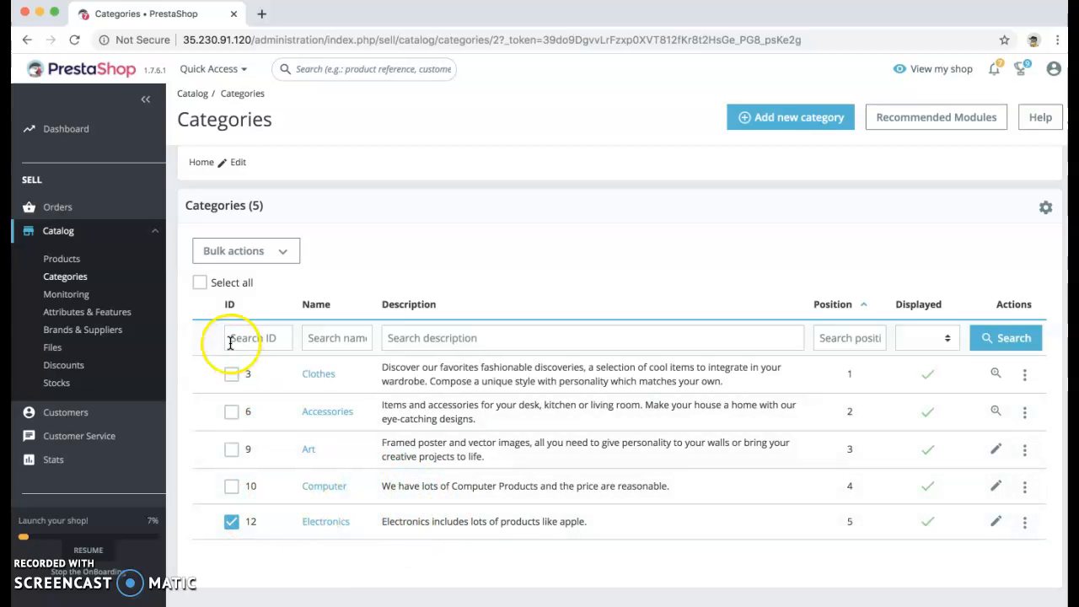
# Create a new product in the catalog and add ipad.jpeg from the Desktop as its image
pyautogui.click(80, 262)
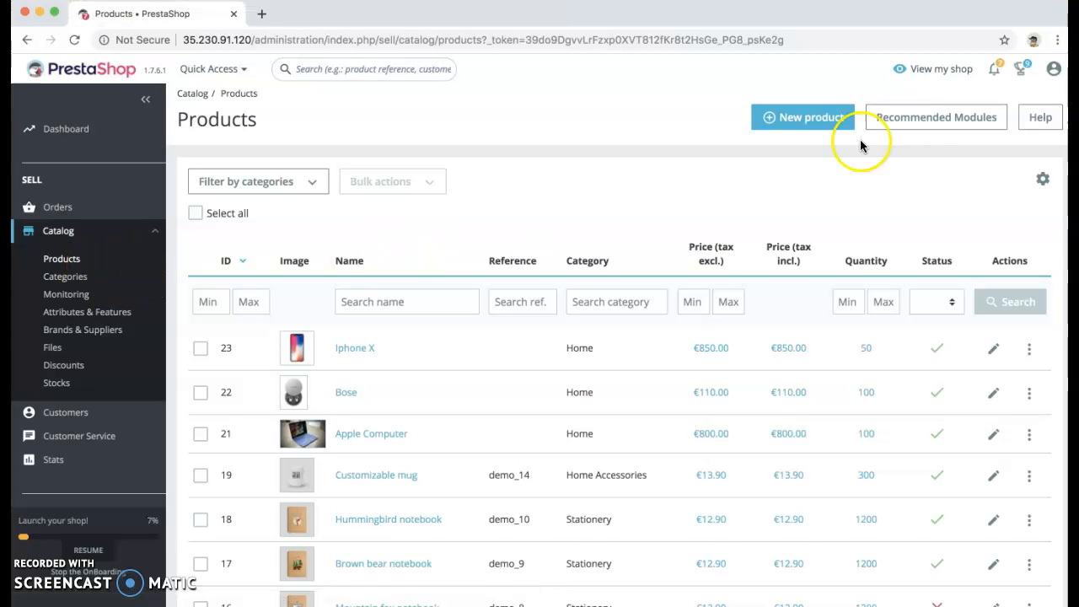
pyautogui.click(809, 120)
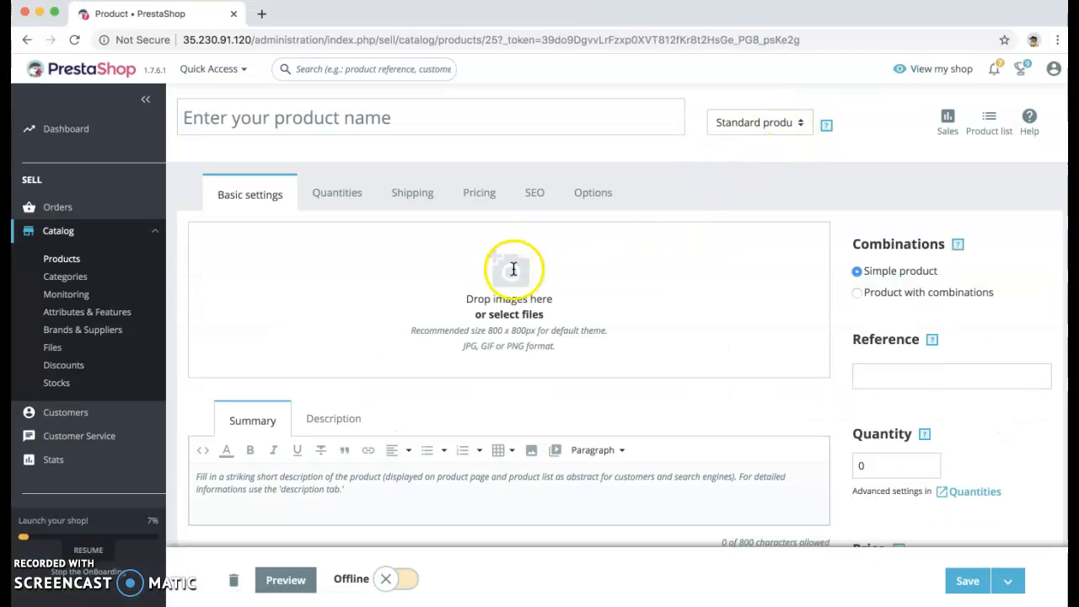
pyautogui.click(514, 271)
pyautogui.scroll(-10, 339, 246)
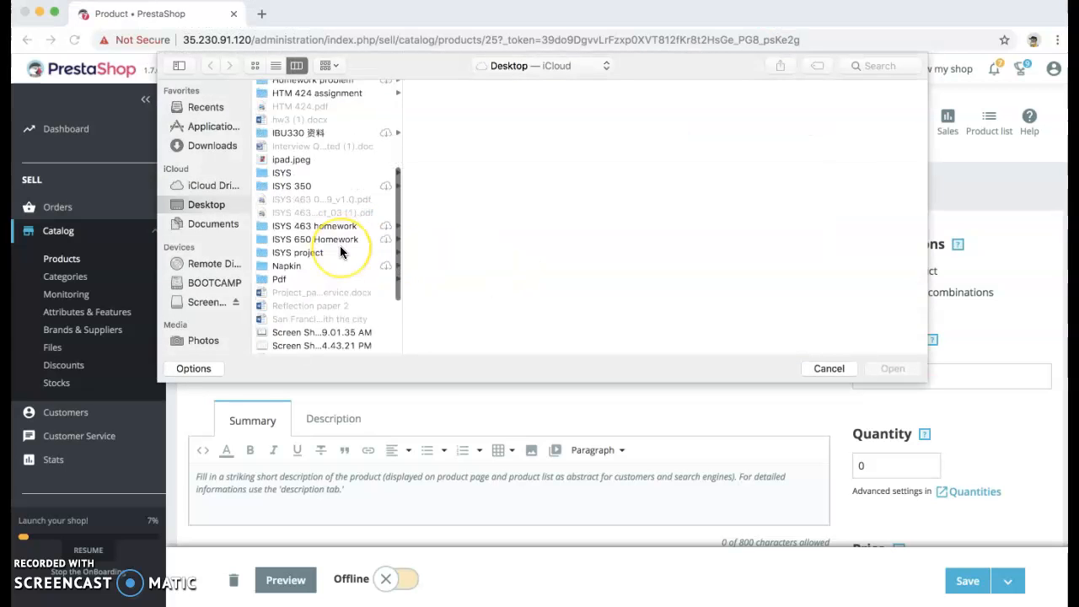
pyautogui.scroll(5, 328, 206)
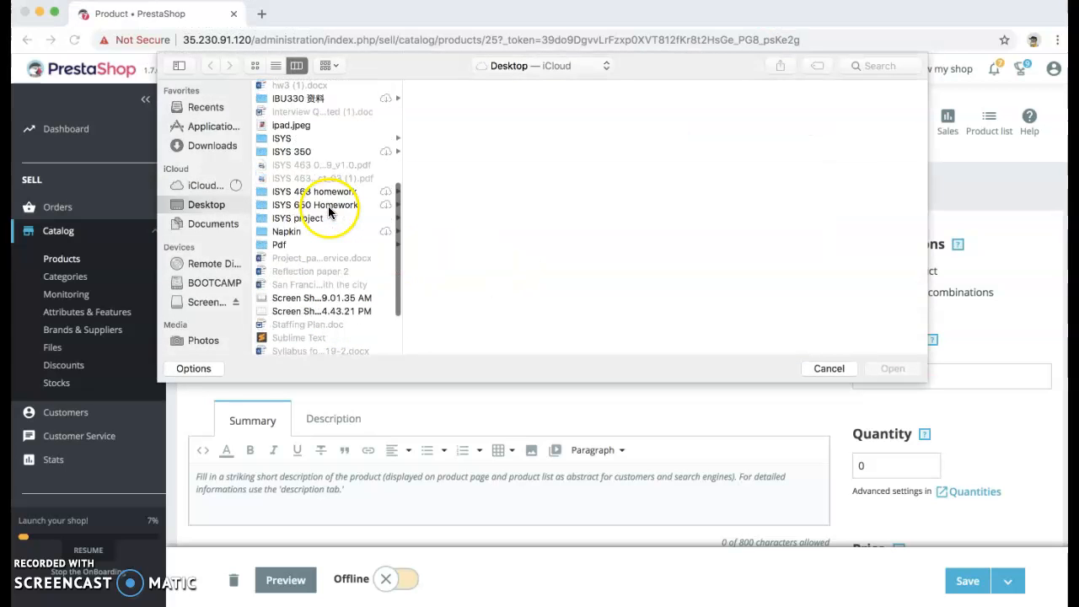
pyautogui.doubleClick(300, 134)
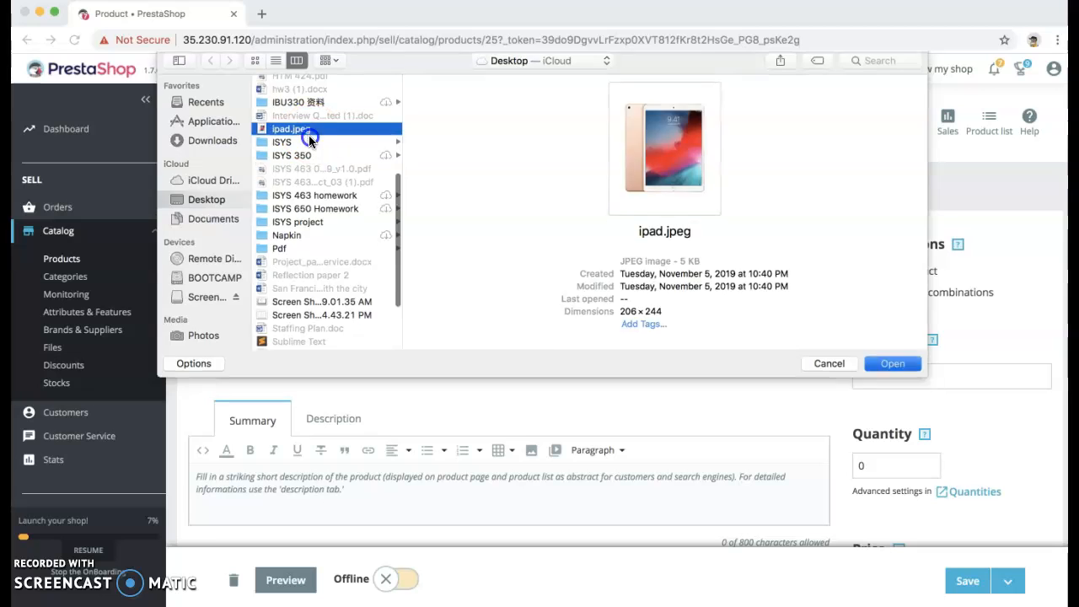
# Name the product Apad and enter the description "Apad is a tablet competers designed and developed by Apple."
pyautogui.click(316, 390)
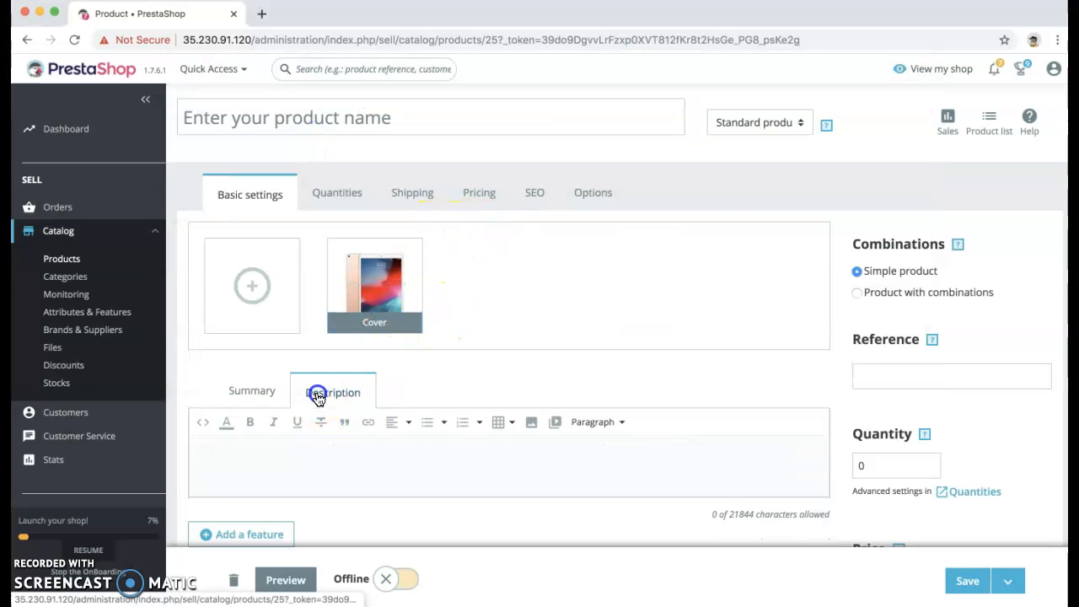
pyautogui.click(335, 118)
pyautogui.write('A')
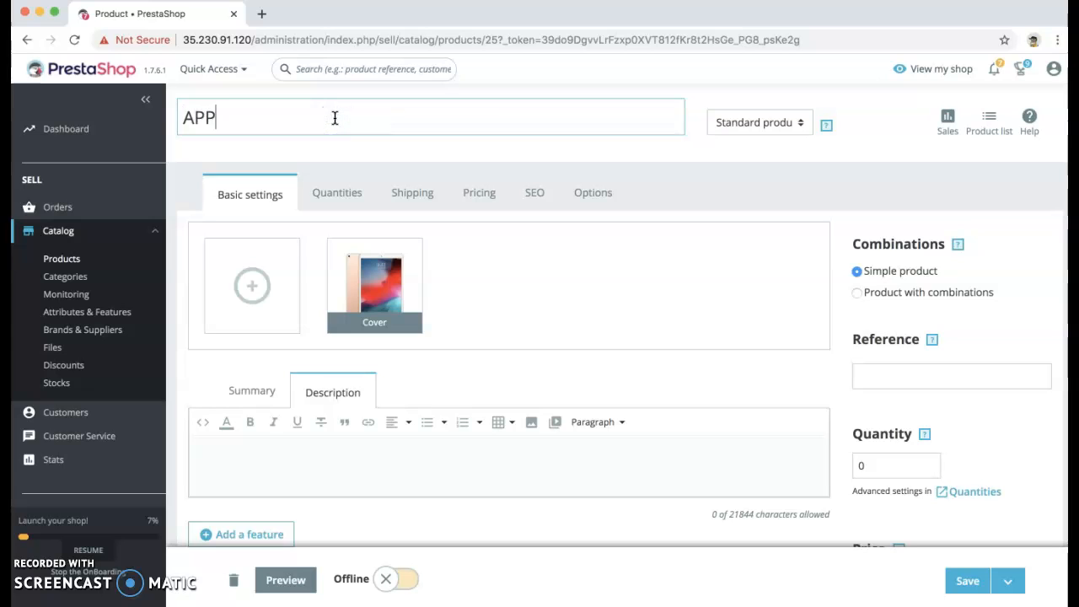
pyautogui.write('pad')
pyautogui.click(331, 457)
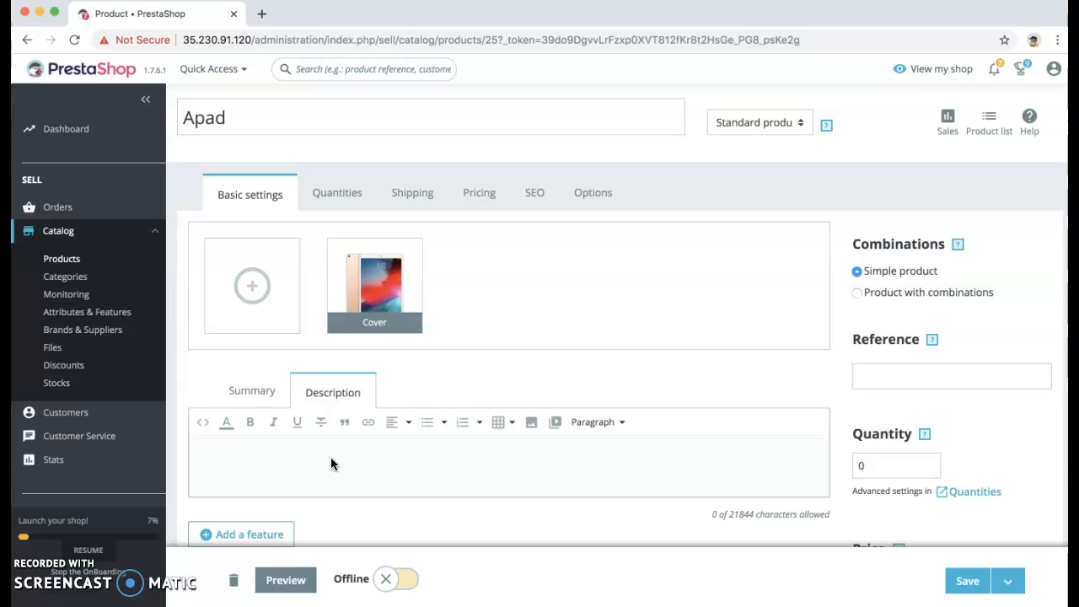
pyautogui.write('Apad is a tablet competers designed and developed by Apple.')
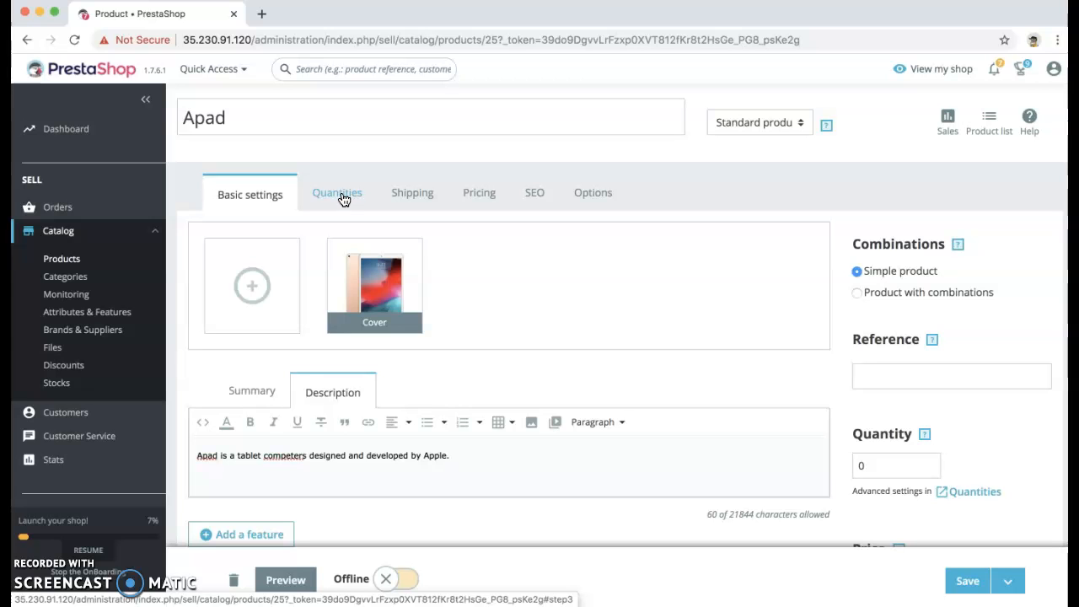
# Associate the product with the Electronics category and remove its Home category
pyautogui.scroll(-10, 715, 496)
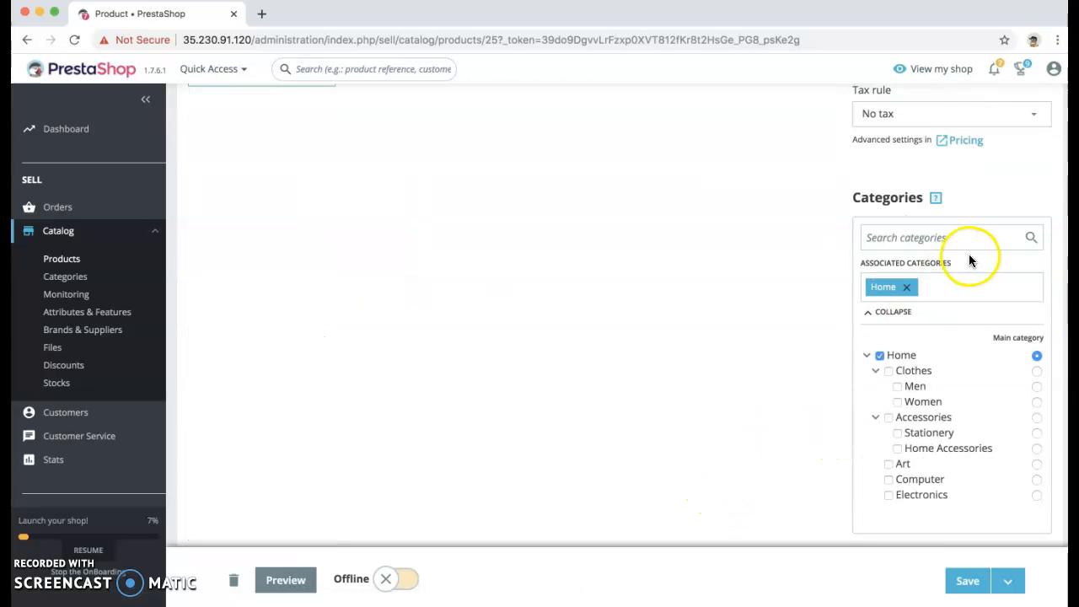
pyautogui.click(908, 290)
pyautogui.click(915, 287)
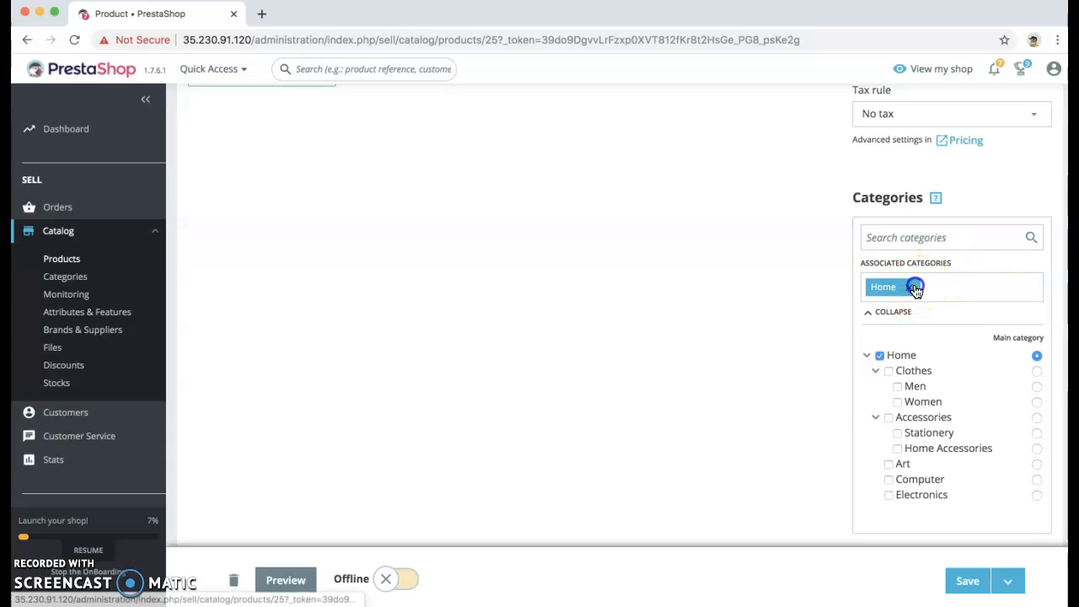
pyautogui.click(888, 495)
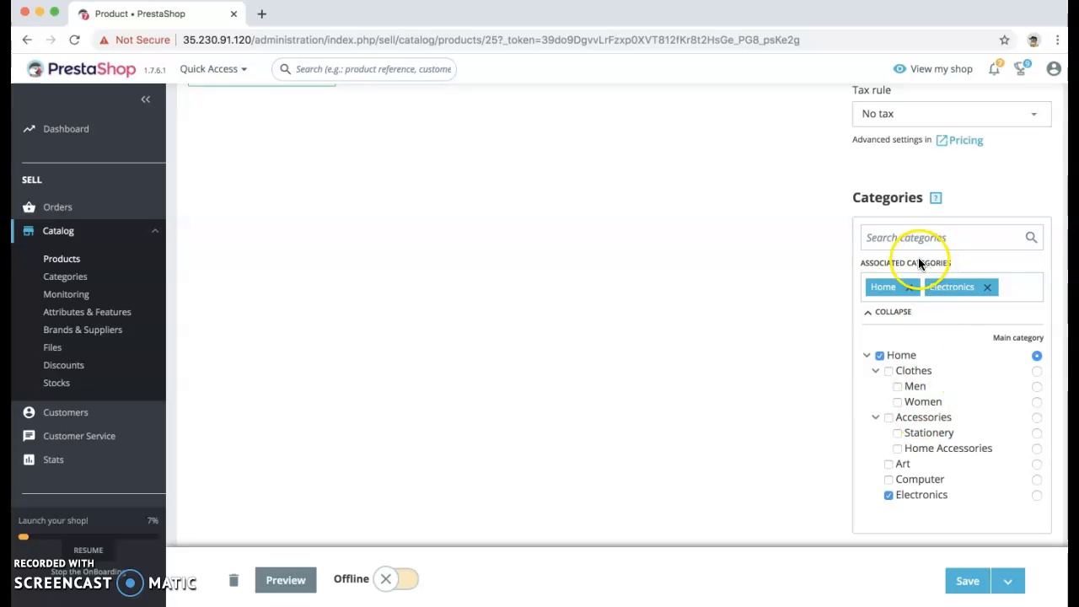
pyautogui.click(909, 287)
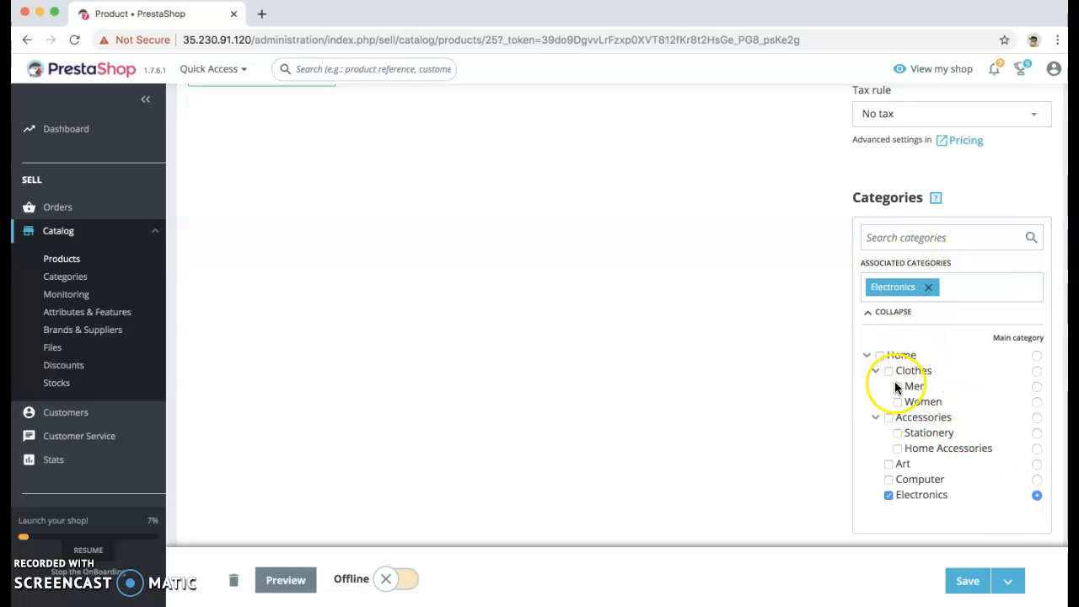
# Set the product's retail price excluding tax to €800
pyautogui.scroll(10, 763, 337)
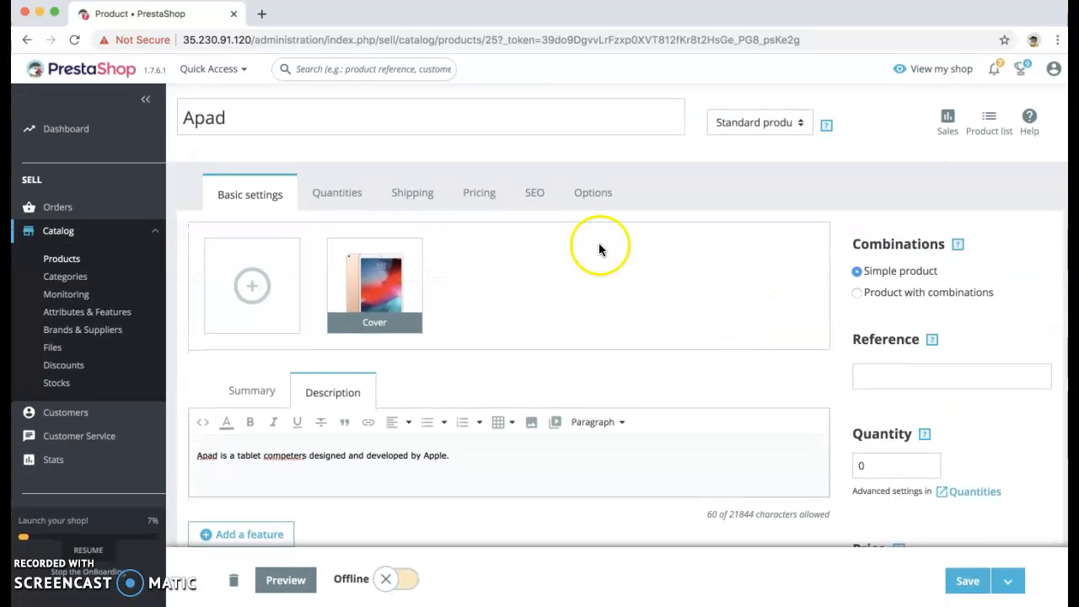
pyautogui.click(354, 196)
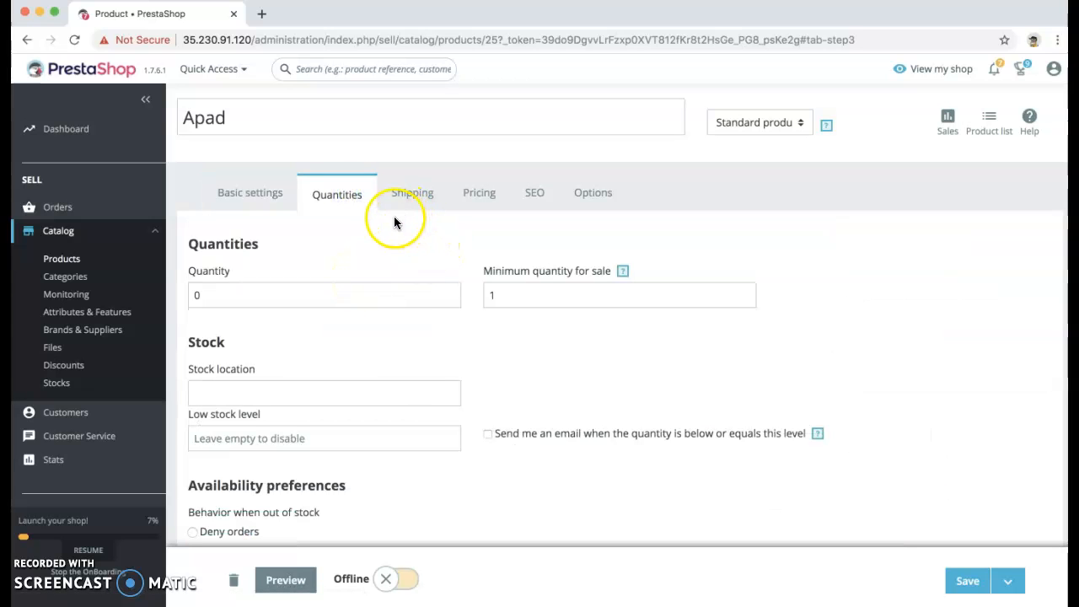
pyautogui.click(473, 192)
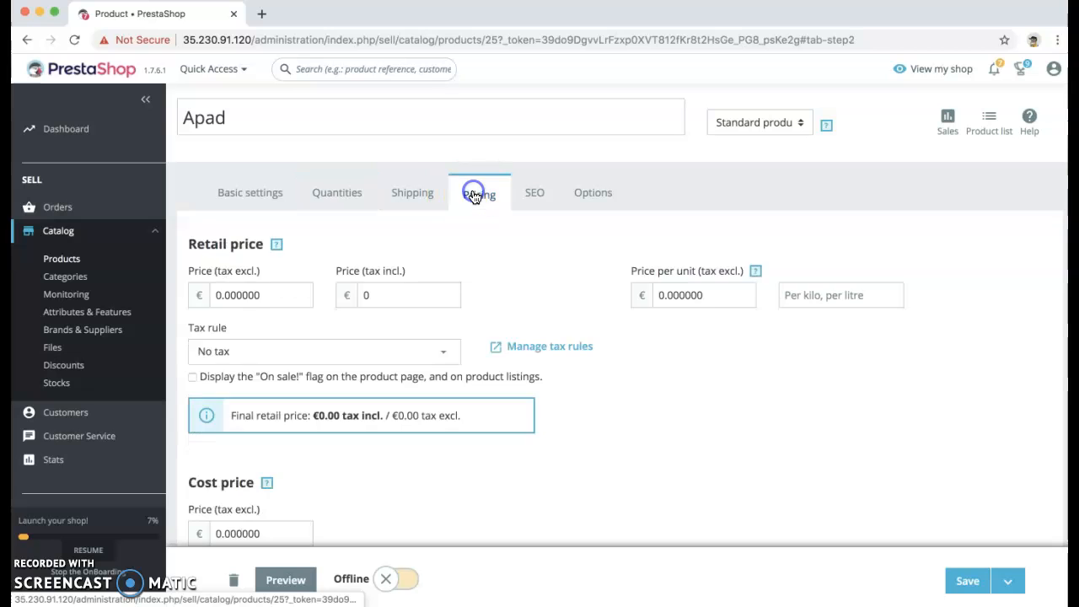
pyautogui.moveTo(222, 298); pyautogui.dragTo(200, 299)
pyautogui.write('800')
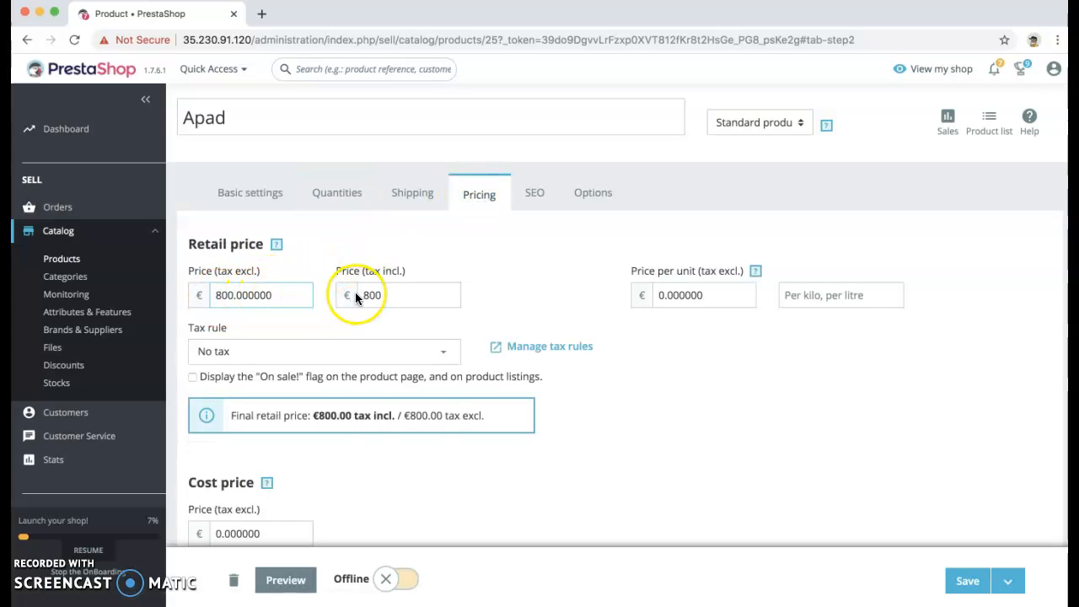
# Set the product's price per unit excluding tax to €800
pyautogui.moveTo(662, 297); pyautogui.dragTo(638, 297)
pyautogui.write('80')
pyautogui.click(659, 299)
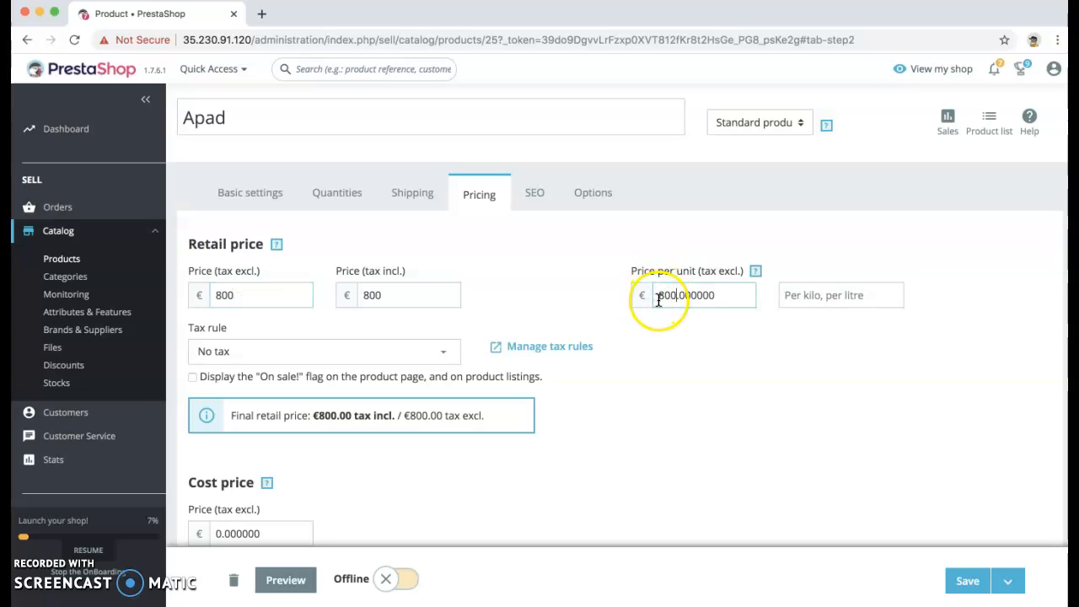
pyautogui.click(675, 298)
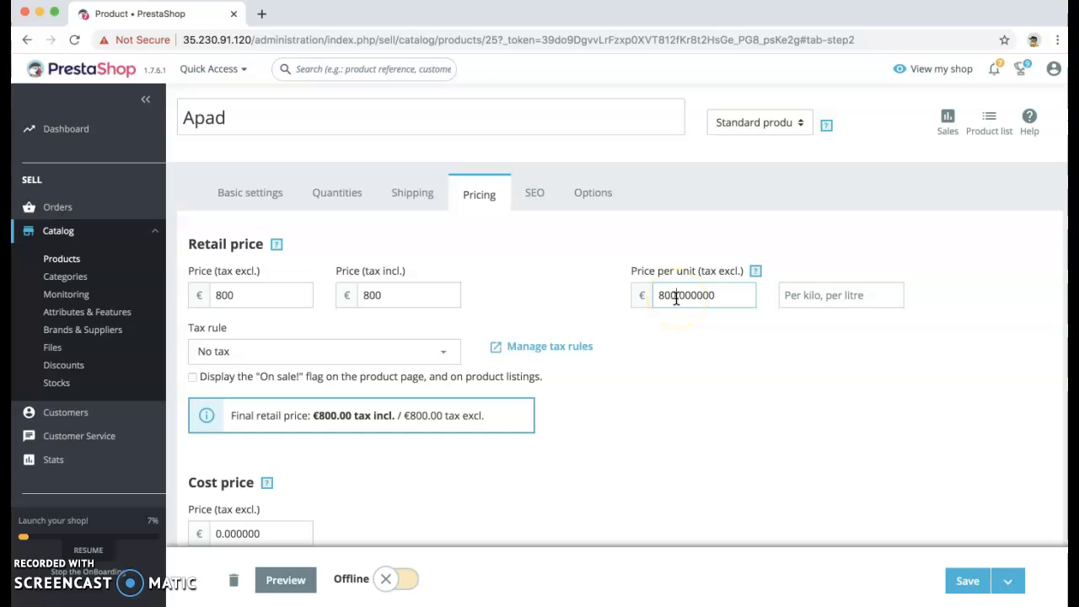
# Set the package width to 11 cm in the product's shipping settings
pyautogui.click(415, 201)
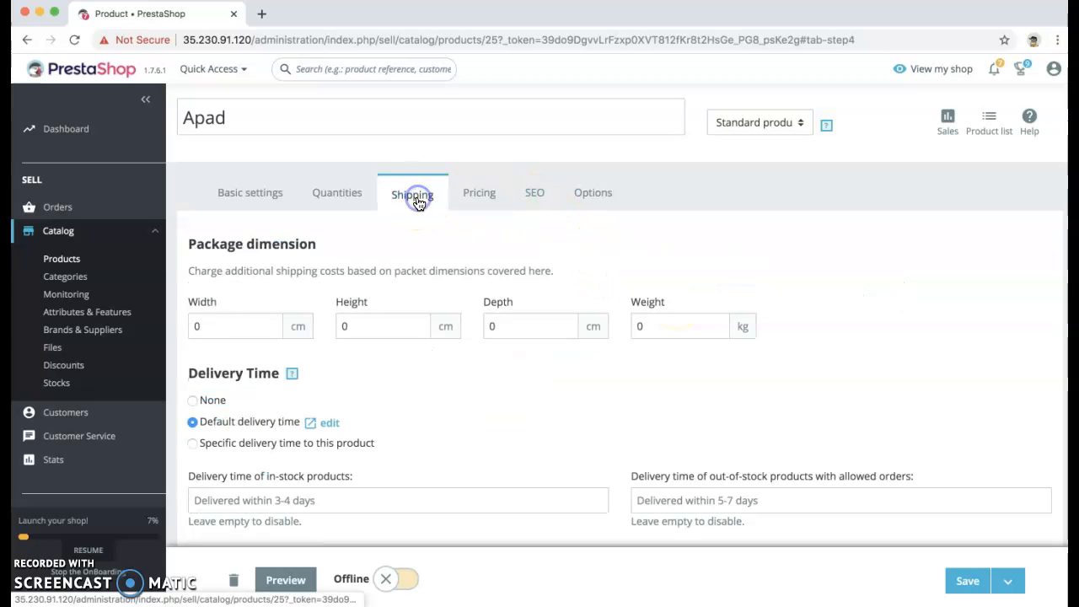
pyautogui.click(187, 333)
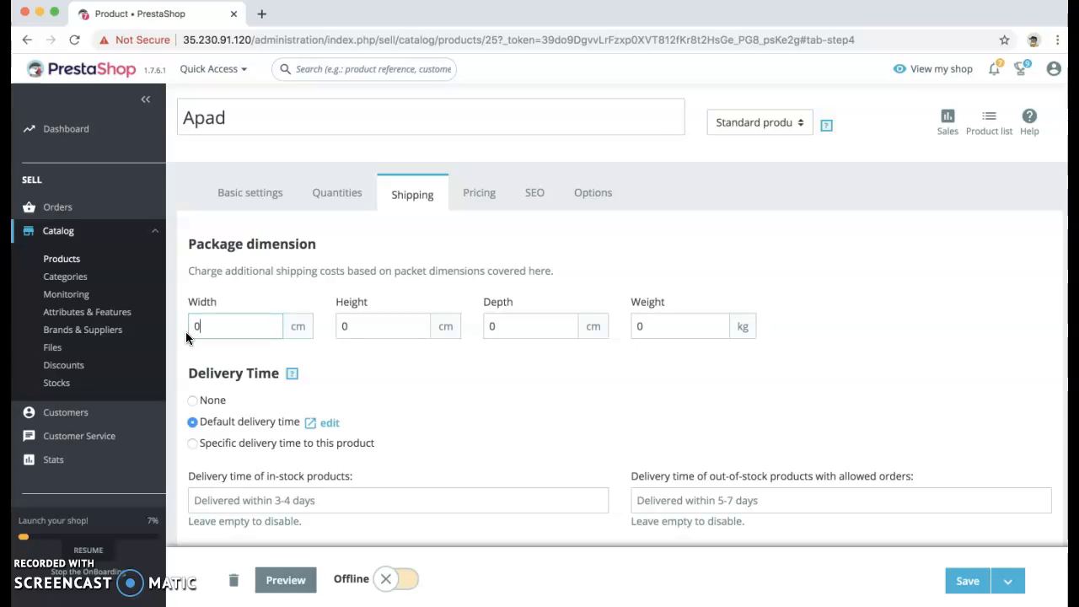
pyautogui.click(220, 335)
pyautogui.write('5')
pyautogui.moveTo(219, 327); pyautogui.dragTo(168, 326)
pyautogui.write('5')
pyautogui.doubleClick(363, 321)
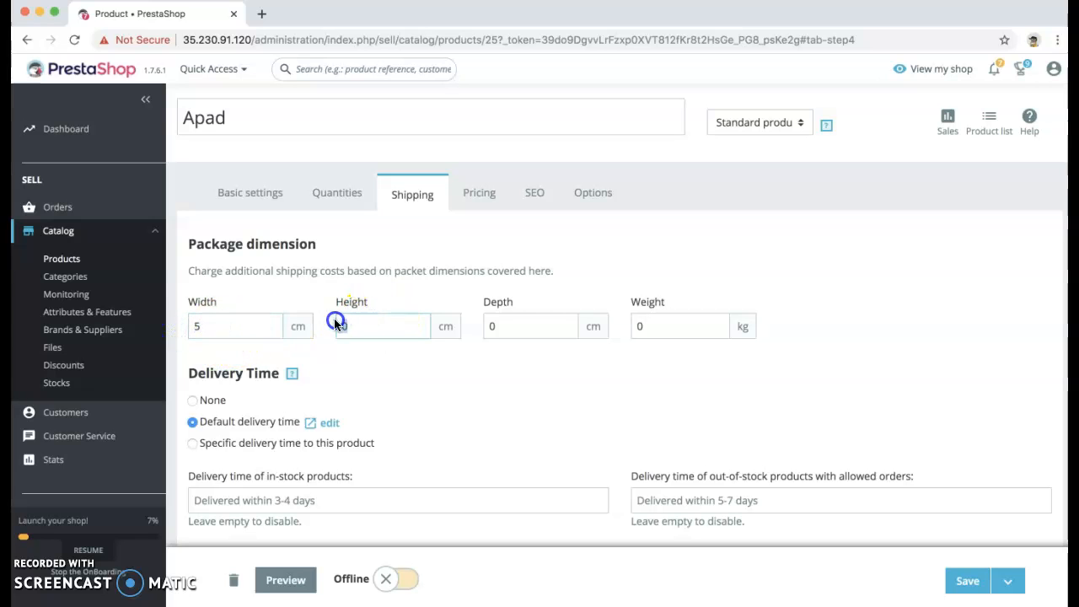
pyautogui.click(193, 328)
pyautogui.write('11')
# Set the package height to 4 cm, depth to 5 cm and weight to 15 kg
pyautogui.moveTo(357, 322); pyautogui.dragTo(328, 326)
pyautogui.write('4')
pyautogui.moveTo(533, 325); pyautogui.dragTo(476, 324)
pyautogui.write('5')
pyautogui.moveTo(668, 326); pyautogui.dragTo(637, 325)
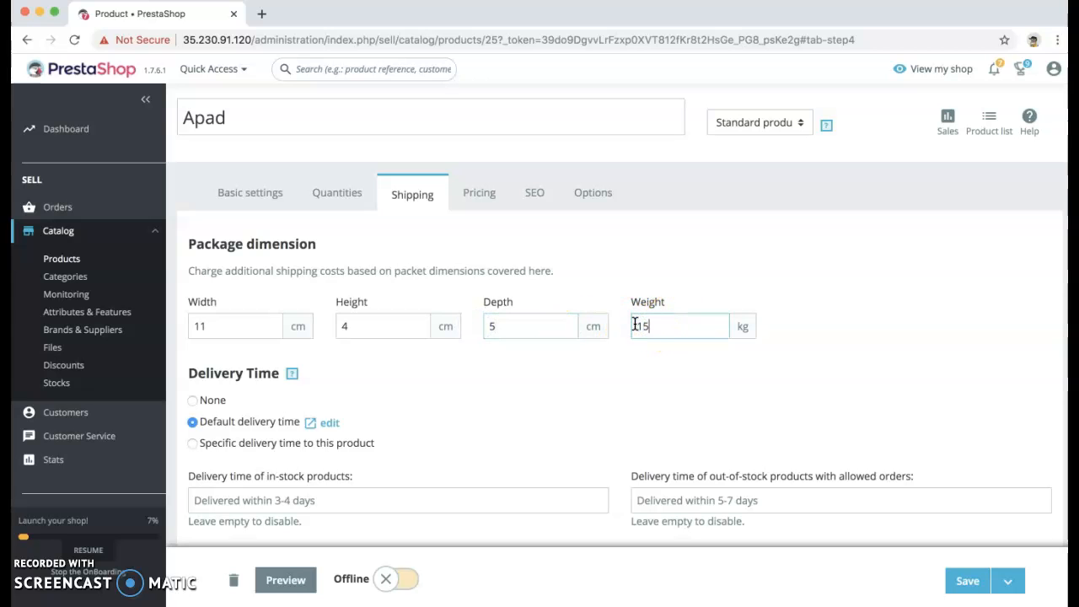
pyautogui.scroll(-1, 601, 403)
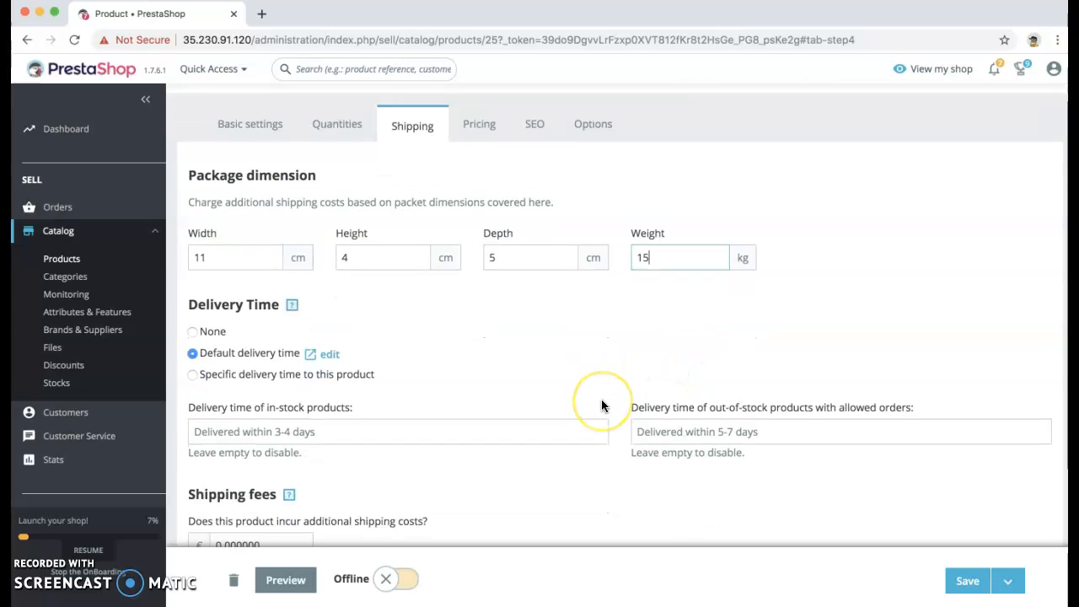
# Set the product's additional shipping costs to €40 in its shipping fees
pyautogui.scroll(-2, 602, 406)
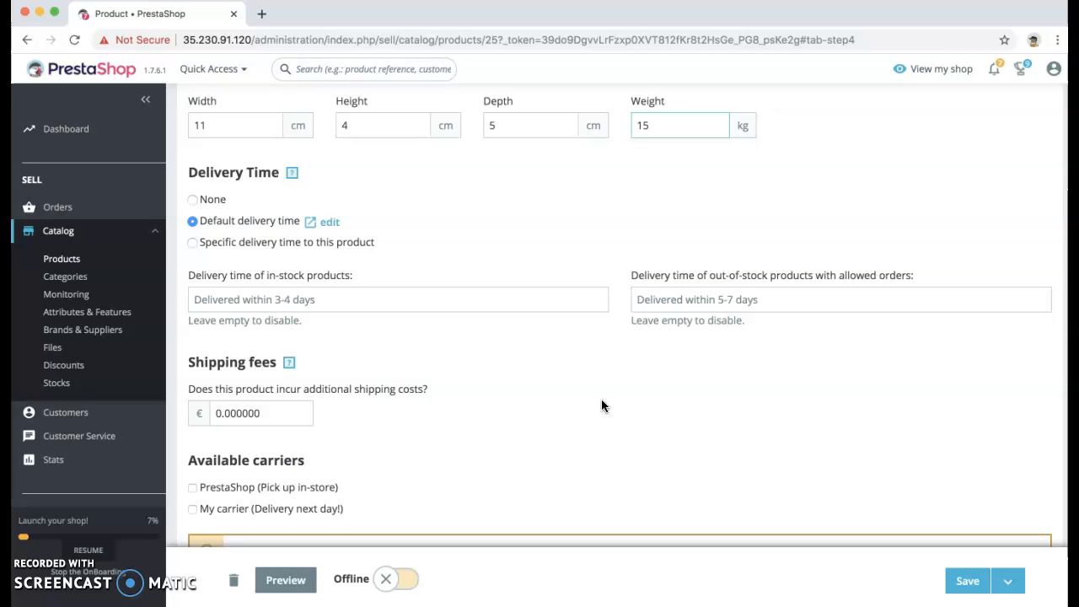
pyautogui.click(221, 416)
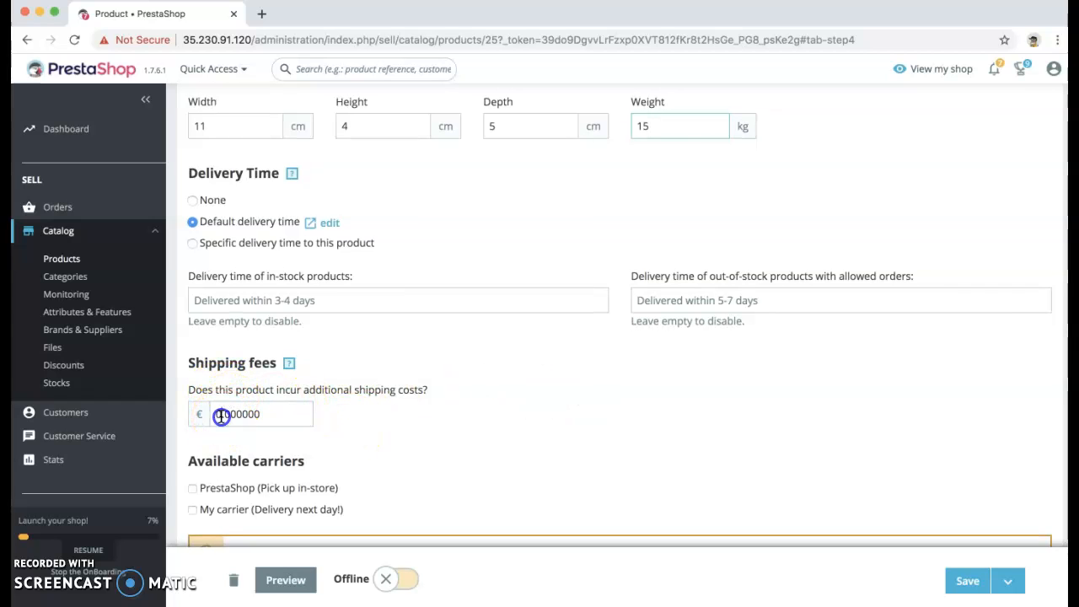
pyautogui.write('4')
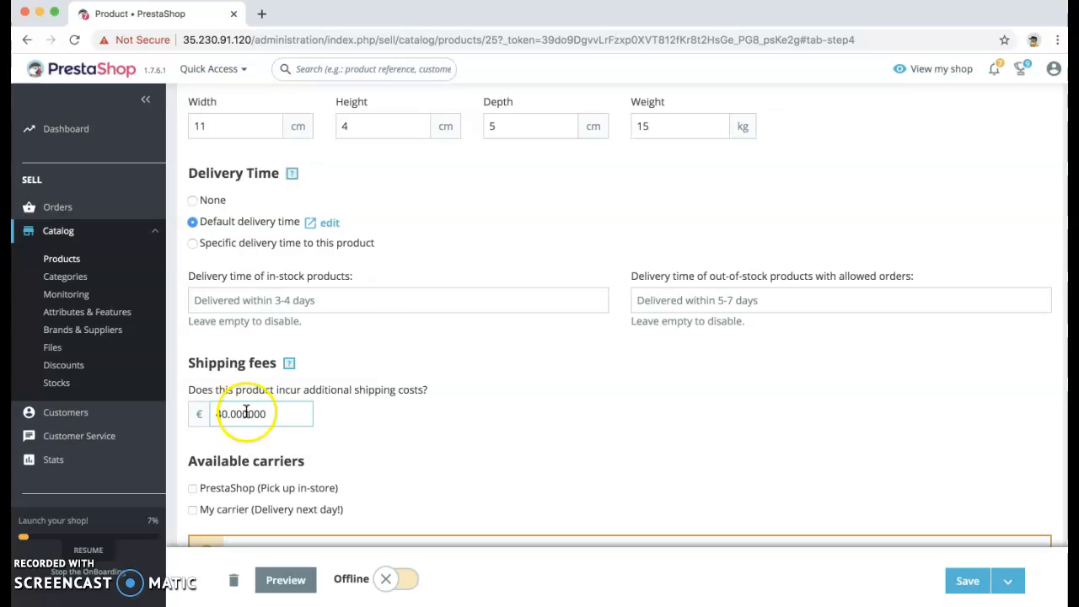
# Set the product's quantity to 50 and its minimum quantity for sale to 10
pyautogui.scroll(-1, 313, 414)
pyautogui.scroll(5, 312, 422)
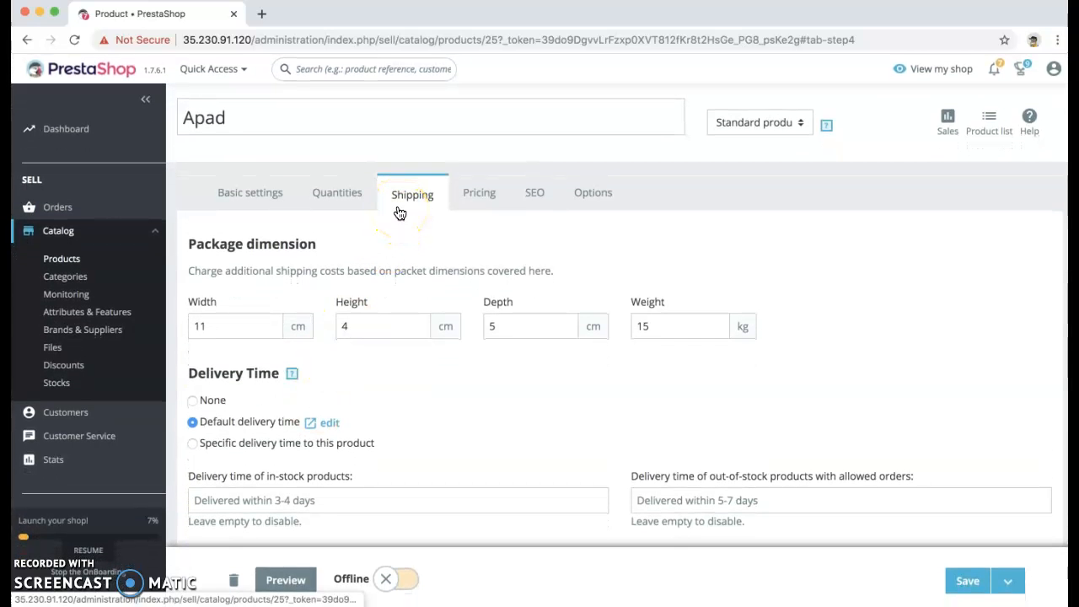
pyautogui.click(335, 193)
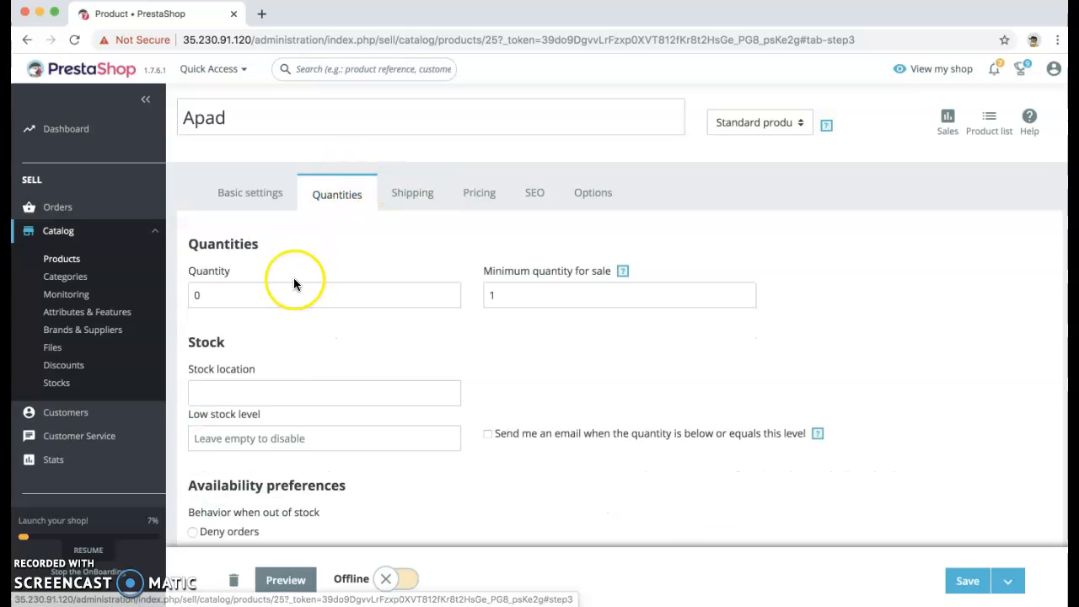
pyautogui.moveTo(262, 292); pyautogui.dragTo(186, 293)
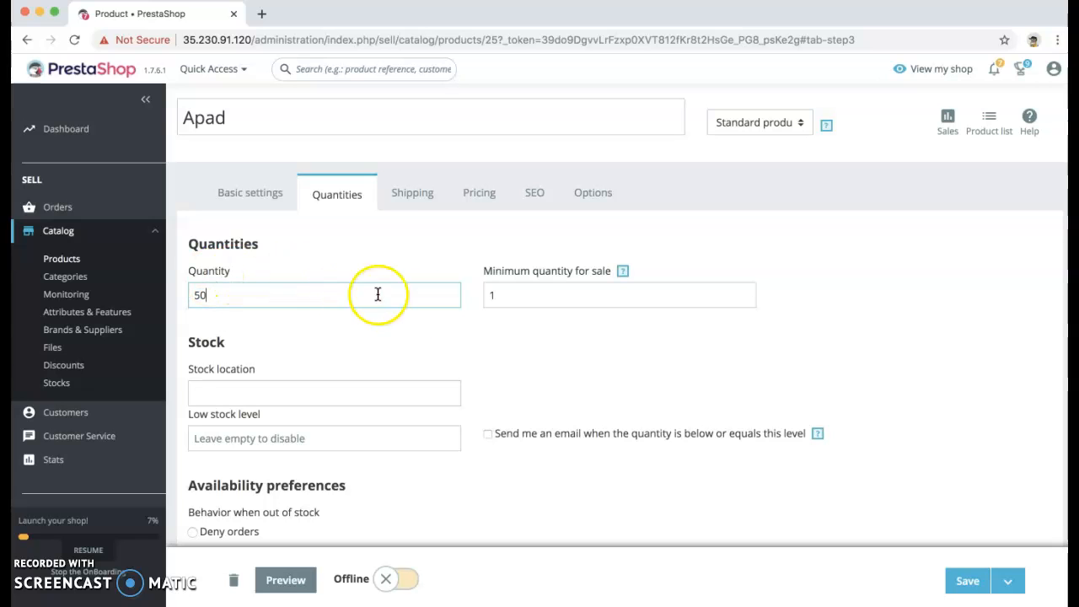
pyautogui.click(522, 295)
pyautogui.moveTo(523, 294); pyautogui.dragTo(476, 297)
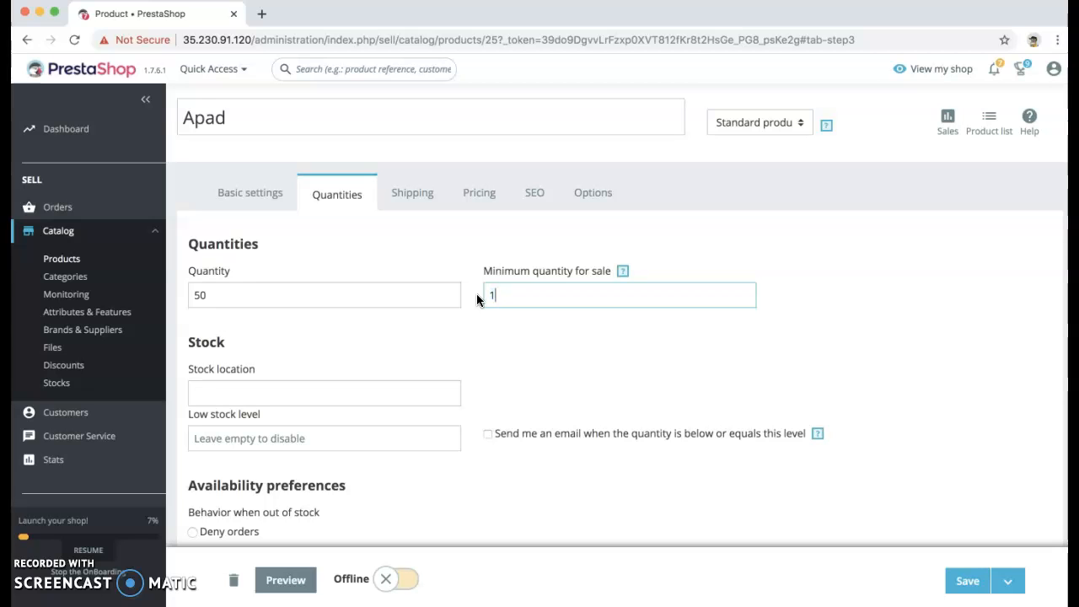
# Enter the warehouse street address as the product's stock location and leave the low stock level empty
pyautogui.click(353, 392)
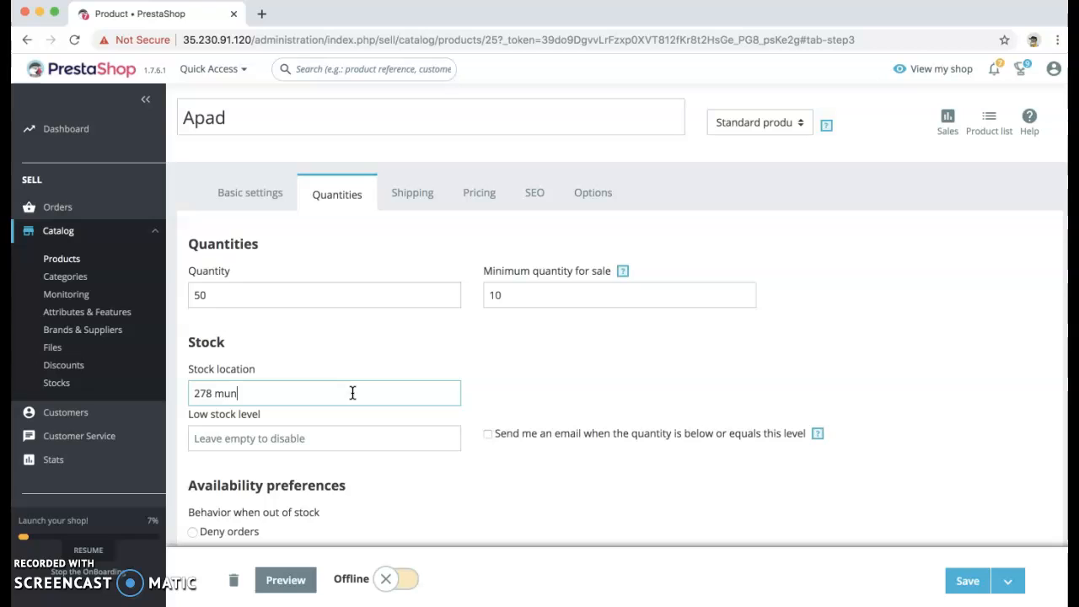
pyautogui.click(343, 471)
pyautogui.click(322, 447)
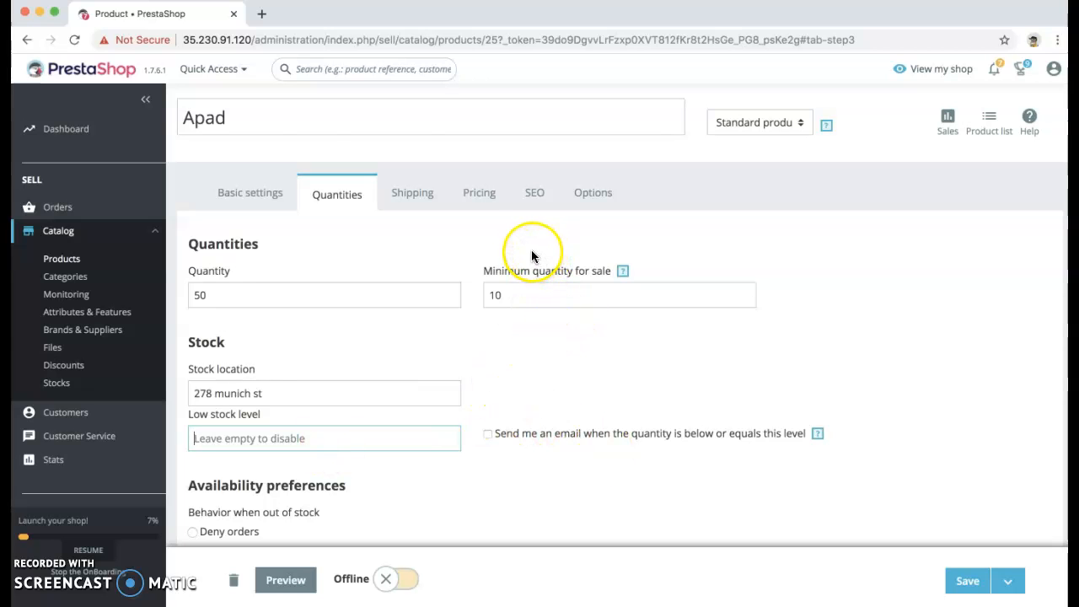
# Save the product from its basic settings, return to the product list and enable Apad there
pyautogui.click(249, 194)
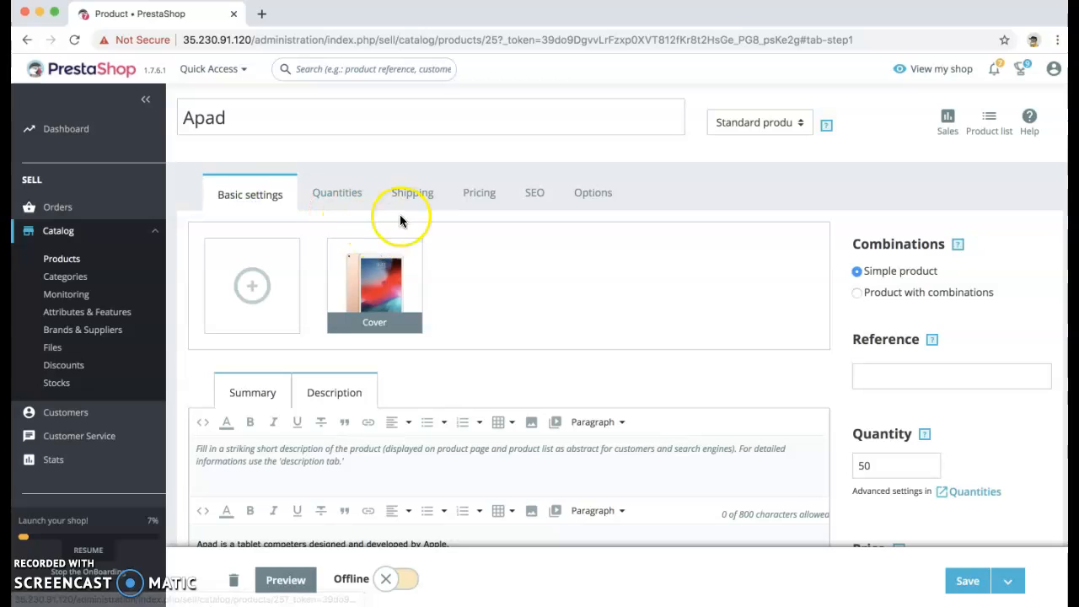
pyautogui.click(974, 587)
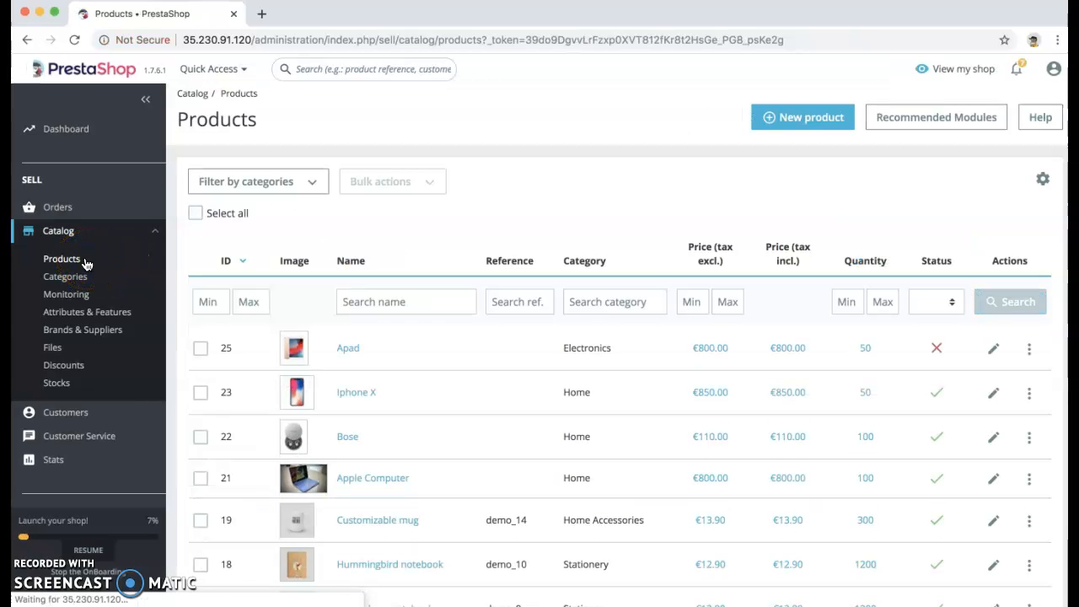
pyautogui.click(219, 301)
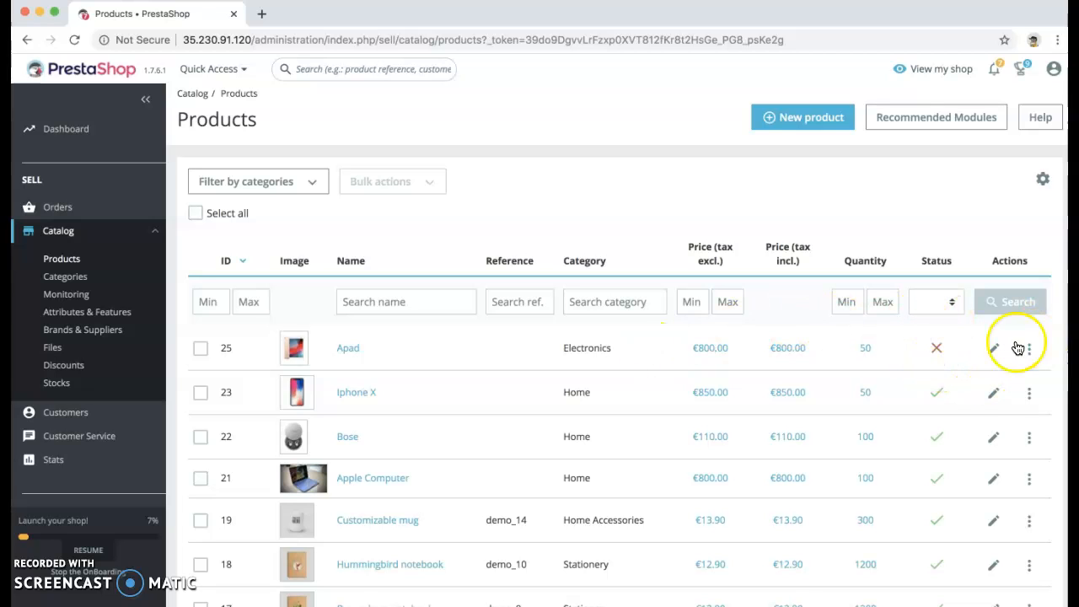
pyautogui.click(940, 354)
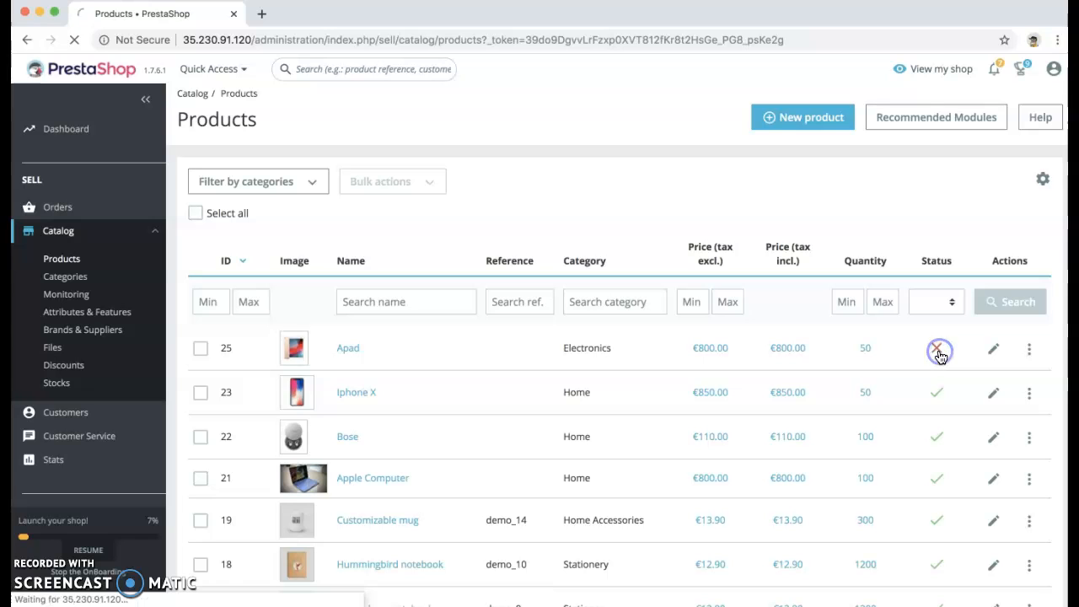
# Select the products Apad, Iphone X, Bose and Apple Computer in the product list
pyautogui.scroll(-3, 829, 421)
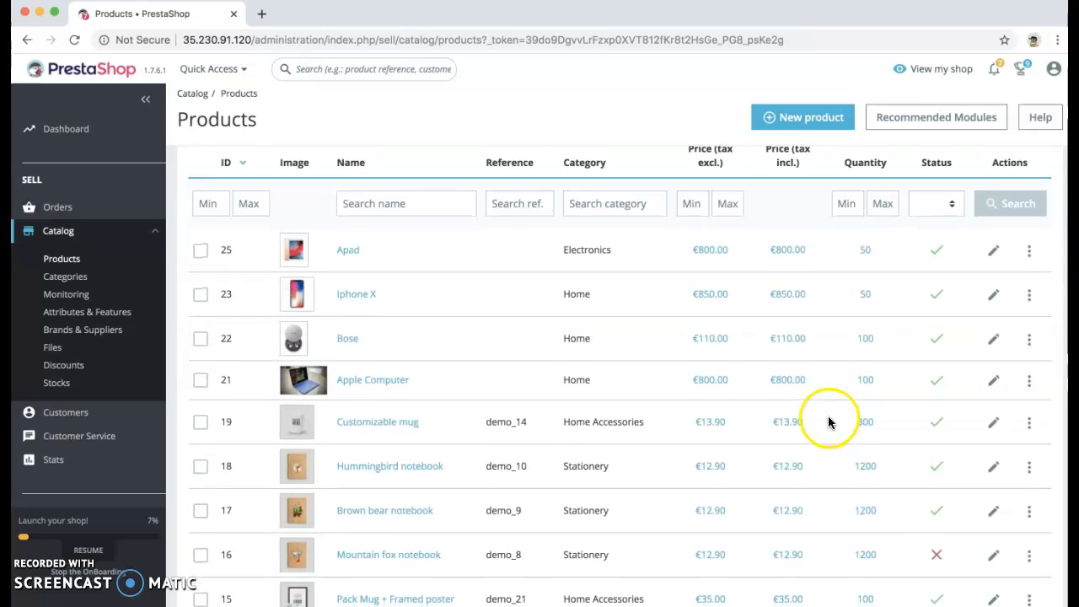
pyautogui.click(203, 251)
pyautogui.click(204, 301)
pyautogui.click(201, 340)
pyautogui.click(201, 380)
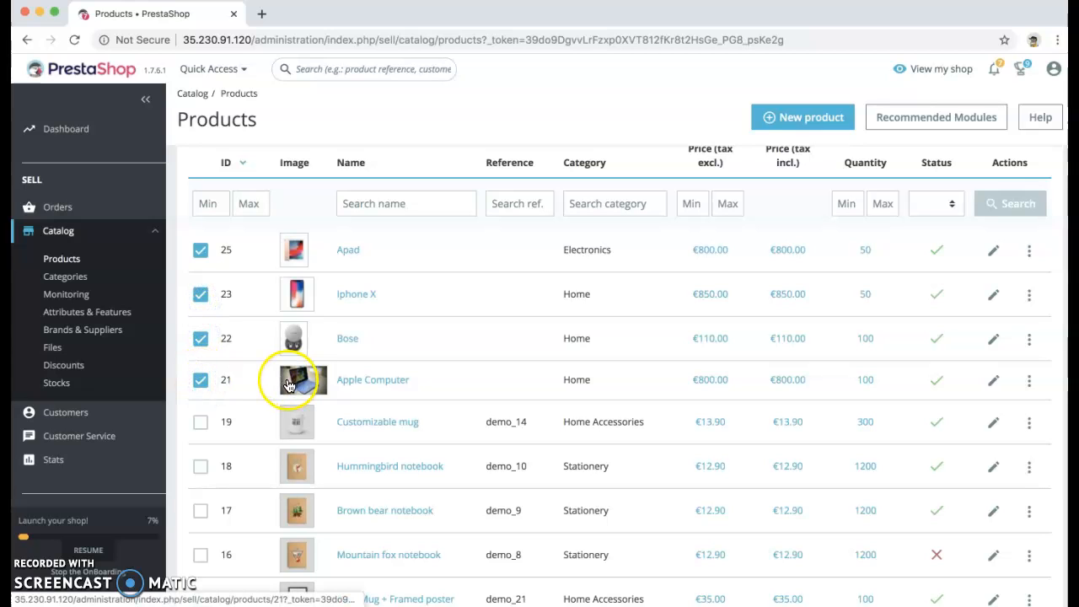